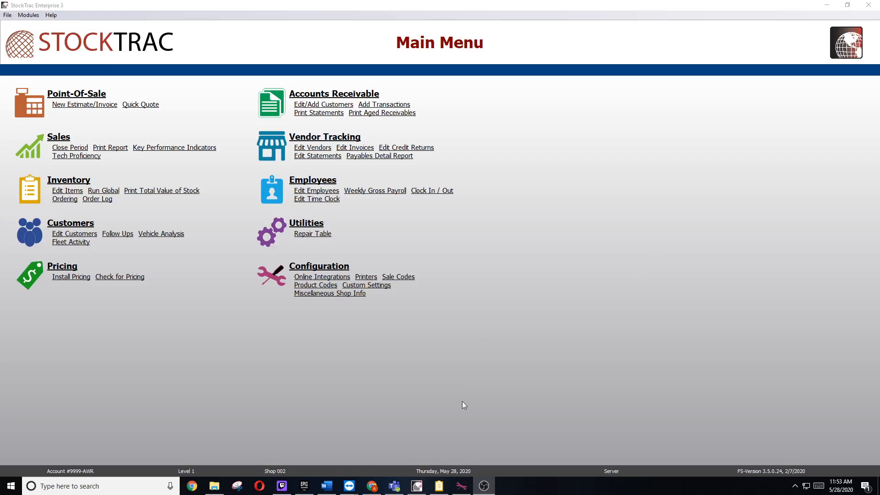
Step: Switch to the Inventory module and review the labor settings of the miscellaneous item MB, Mount & Balance Tire
{"action": "mouse_move", "coordinate": [440, 488]}
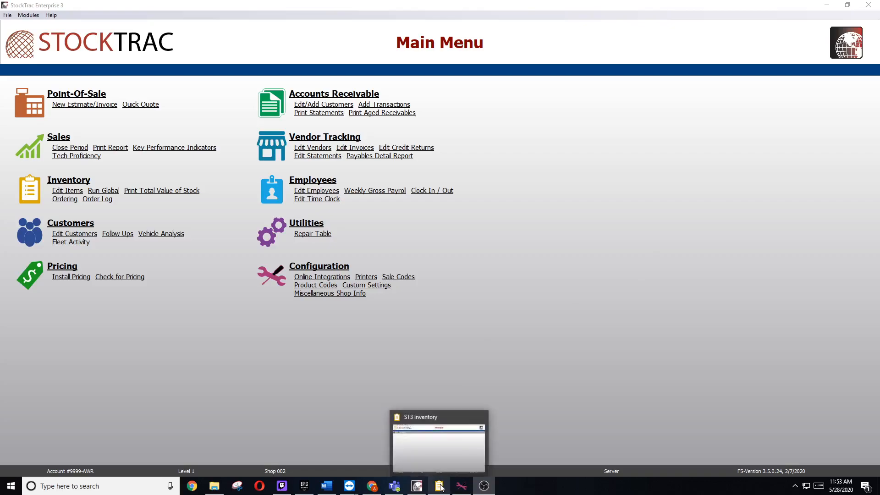
{"action": "left_click", "coordinate": [440, 487]}
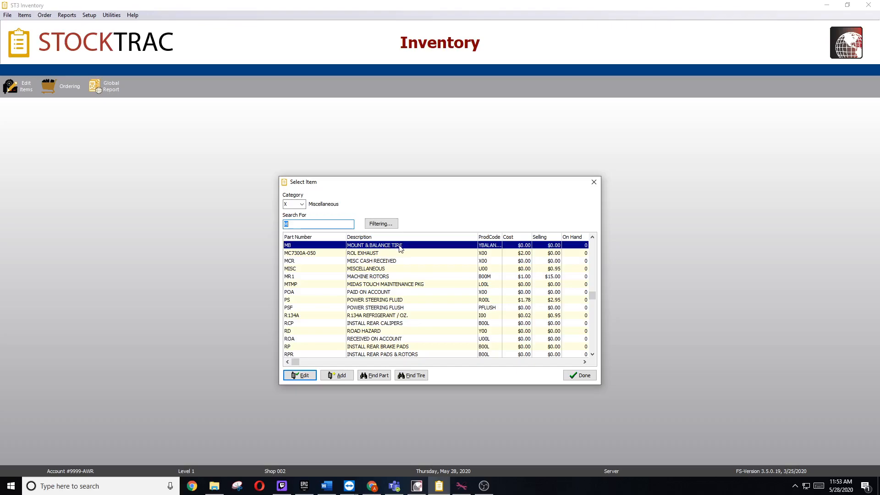
{"action": "type", "text": "M"}
{"action": "double_click", "coordinate": [410, 247]}
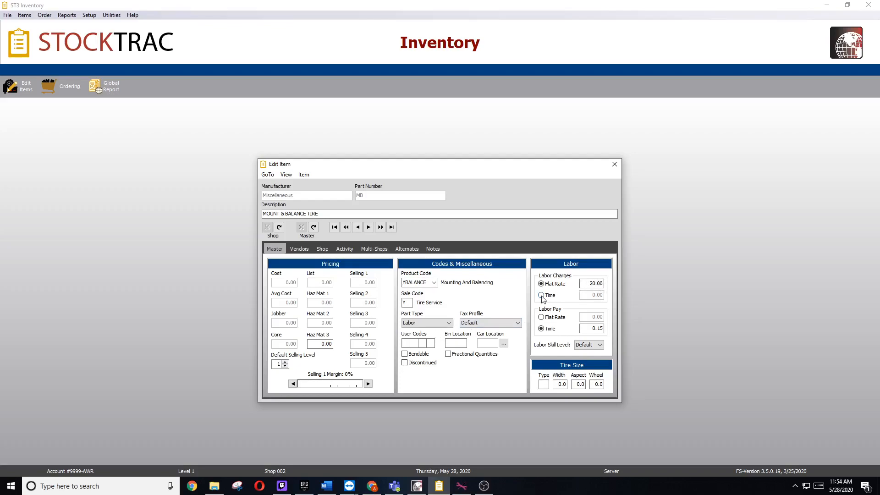
{"action": "left_click", "coordinate": [614, 164]}
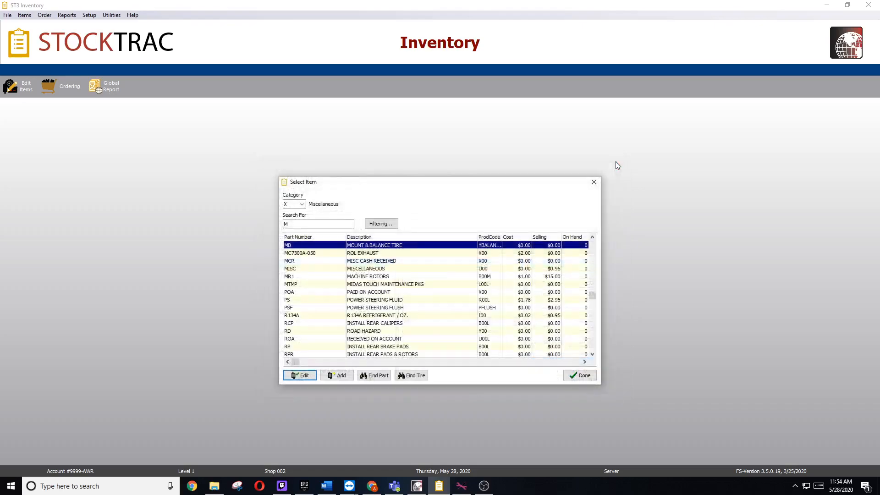
Step: Review the pricing and codes of the Road Hazard item RD, closing the item and the selection list when finished
{"action": "left_click", "coordinate": [382, 331]}
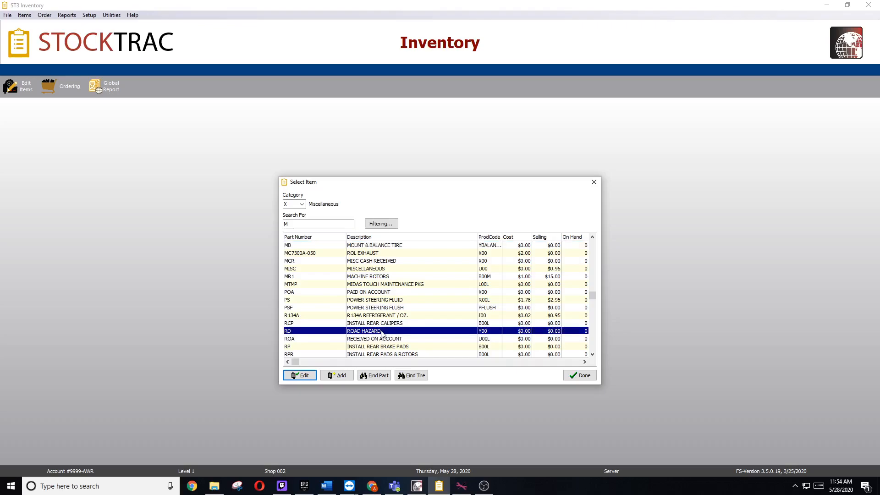
{"action": "double_click", "coordinate": [382, 331]}
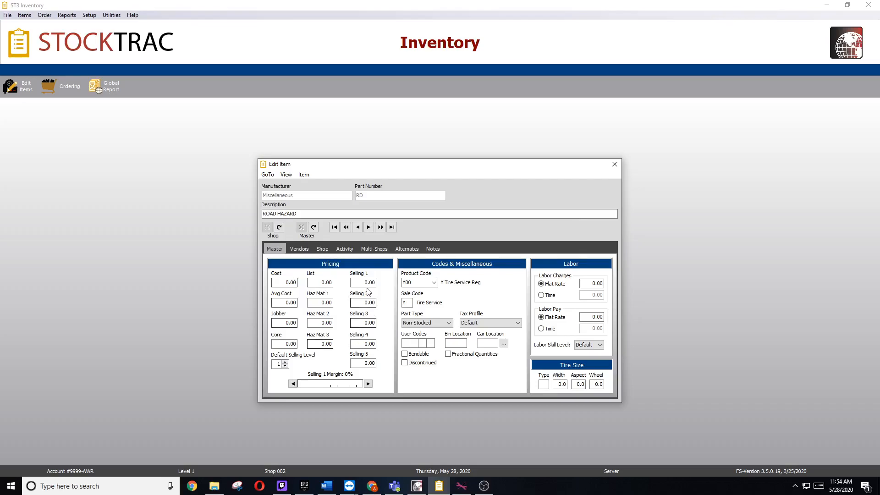
{"action": "left_click", "coordinate": [617, 169]}
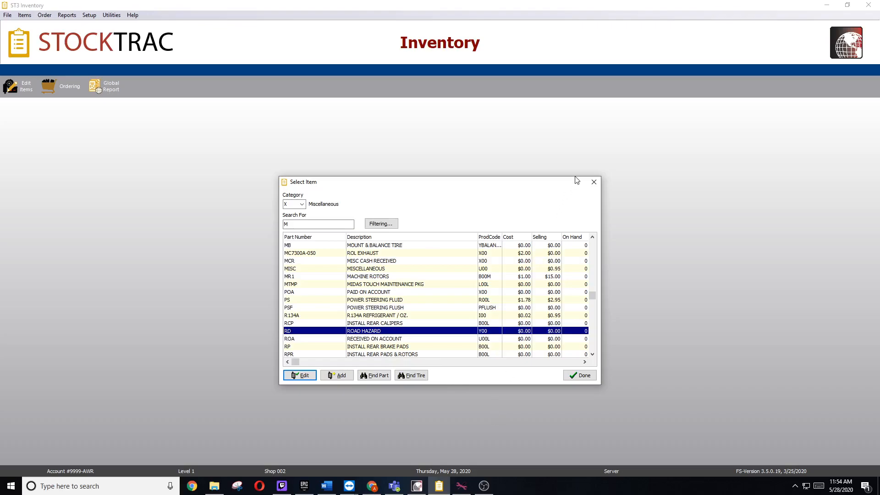
{"action": "left_click", "coordinate": [593, 182]}
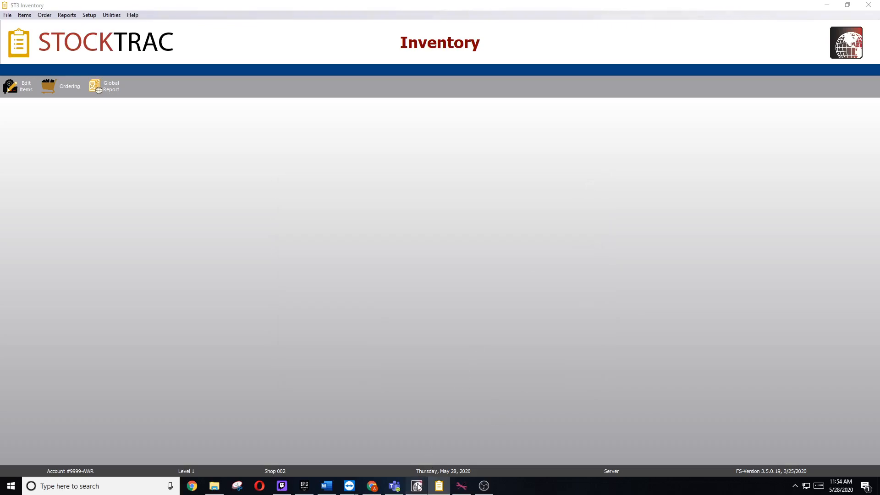
Step: Create a companion parts group named Tires in the Configuration module
{"action": "left_click", "coordinate": [417, 486]}
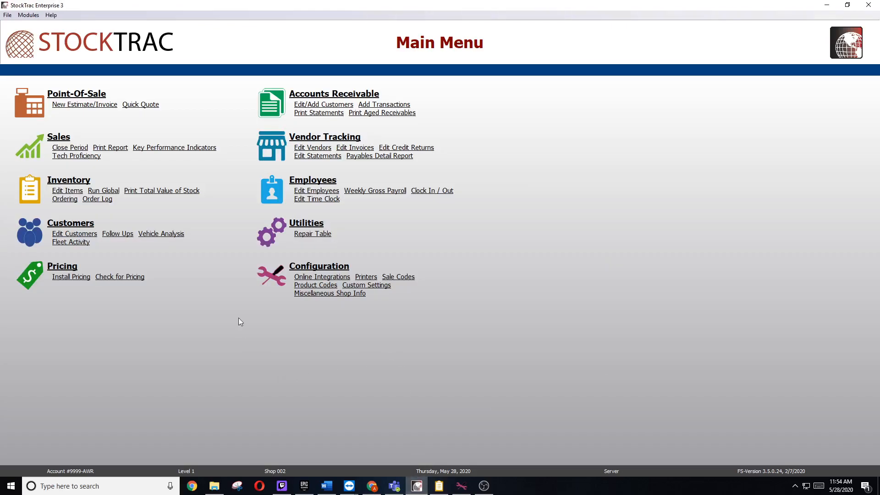
{"action": "left_click", "coordinate": [268, 278]}
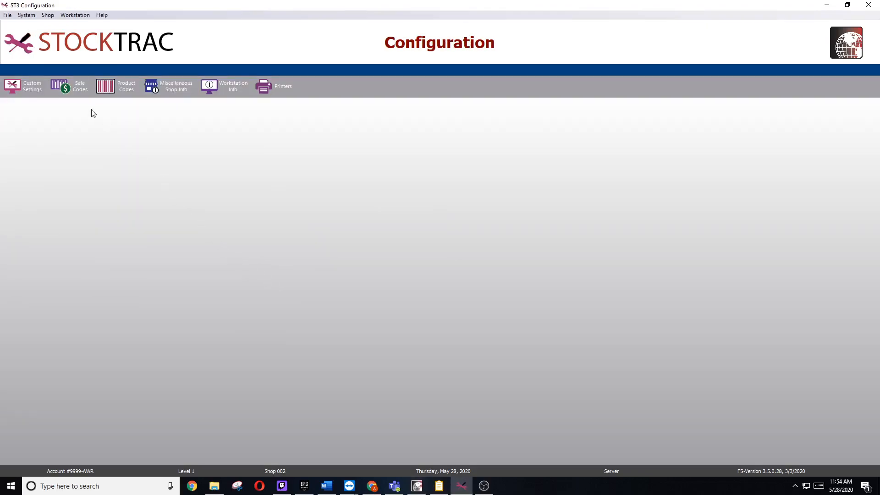
{"action": "left_click", "coordinate": [26, 15]}
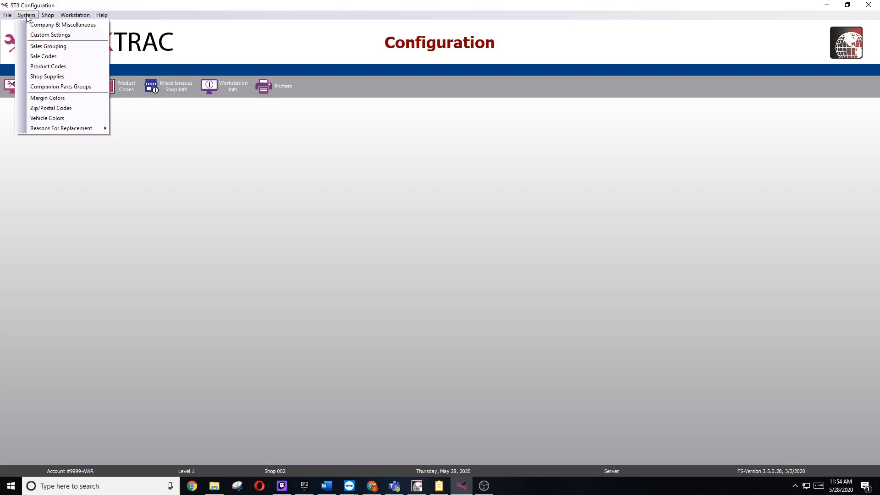
{"action": "left_click", "coordinate": [60, 88]}
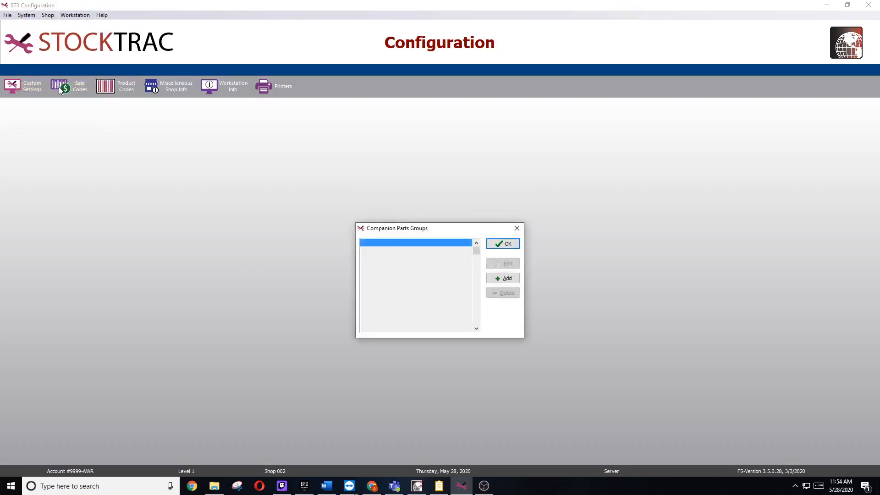
{"action": "left_click", "coordinate": [505, 281]}
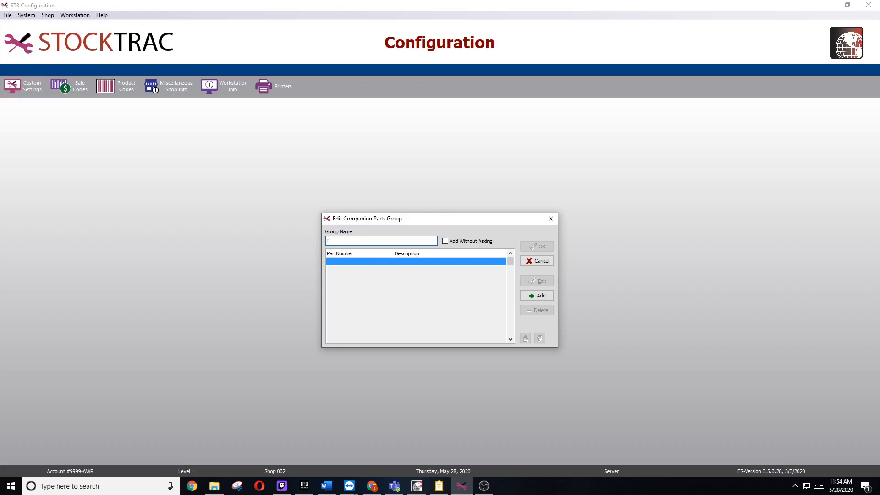
{"action": "type", "text": "Tires"}
Step: Add part MB, Mount & Balance Tire, to the Tires group with quantity 1 and Normal Retail pricing
{"action": "left_click", "coordinate": [541, 297]}
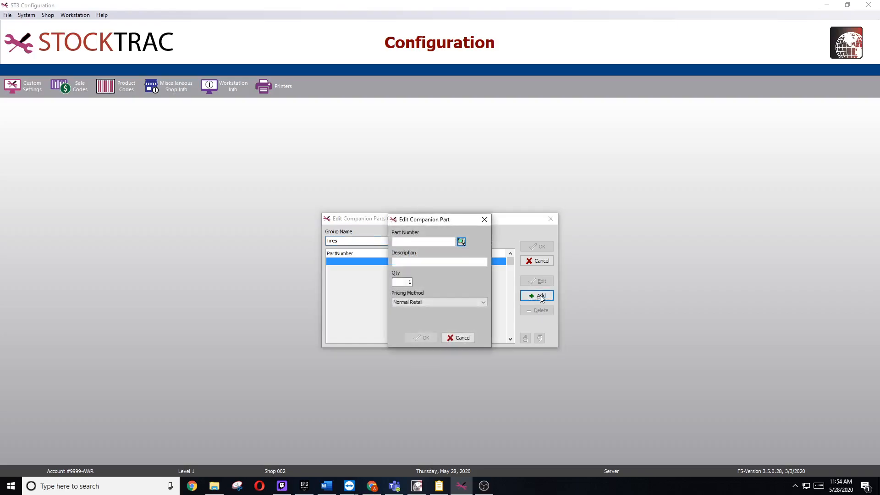
{"action": "left_click", "coordinate": [460, 242]}
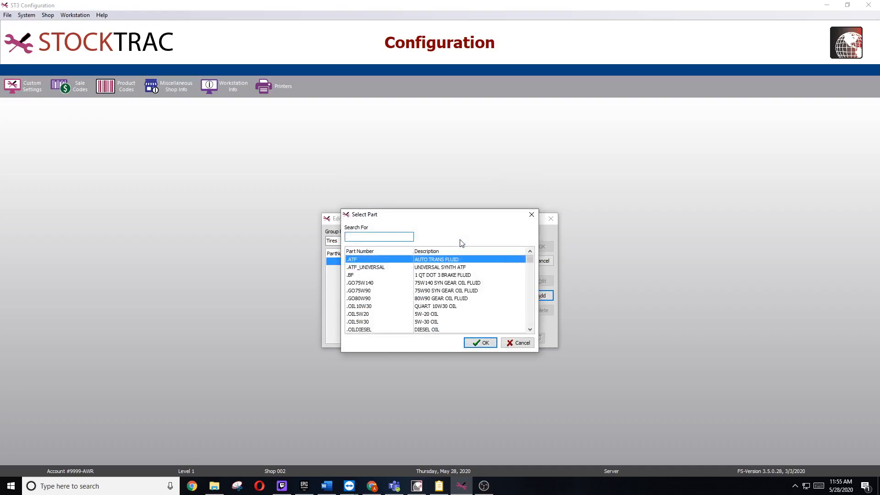
{"action": "type", "text": "MB"}
{"action": "left_click", "coordinate": [485, 343]}
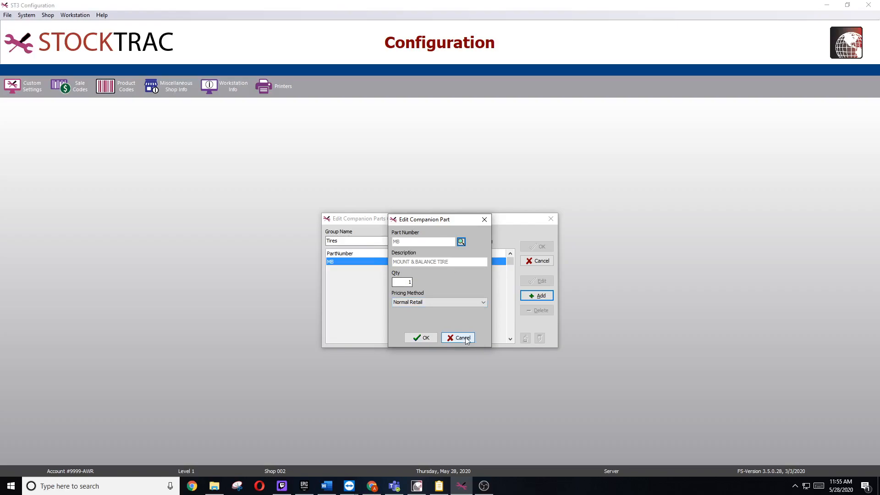
{"action": "left_click", "coordinate": [421, 338]}
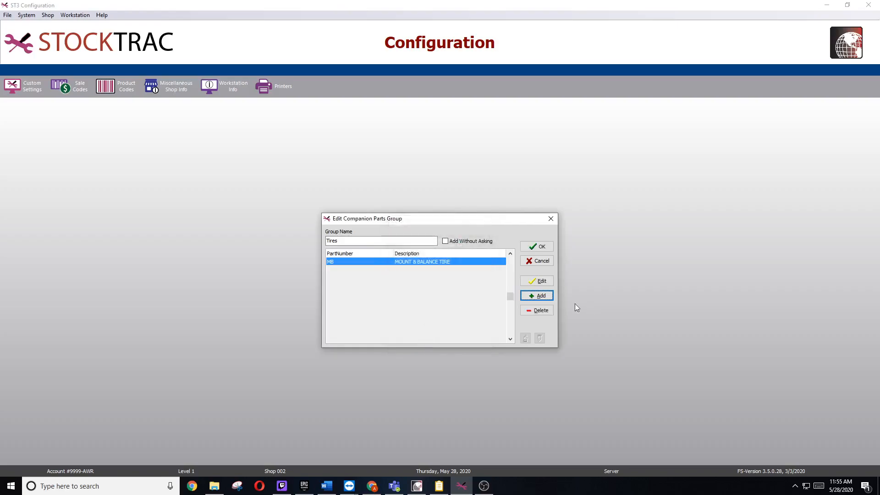
Step: Add part RD, Road Hazard, to the Tires group, priced at 5 percent using Percentage of Base Part's Price
{"action": "left_click", "coordinate": [540, 296]}
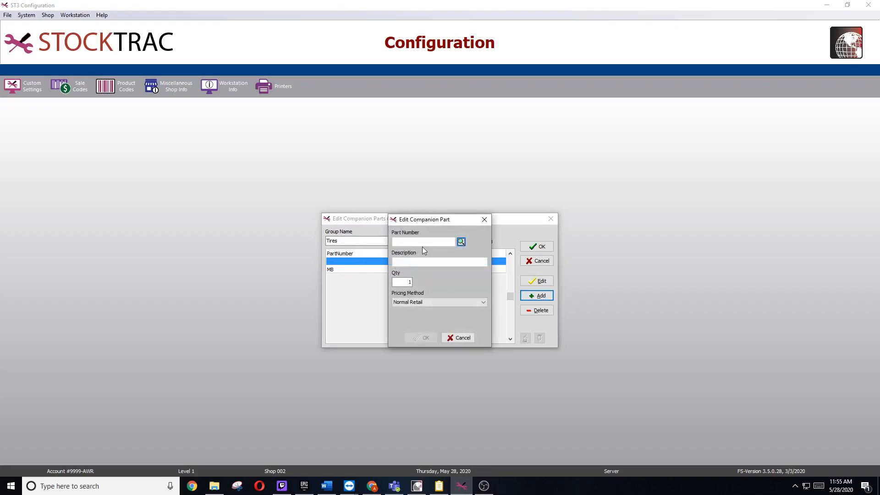
{"action": "left_click", "coordinate": [461, 242]}
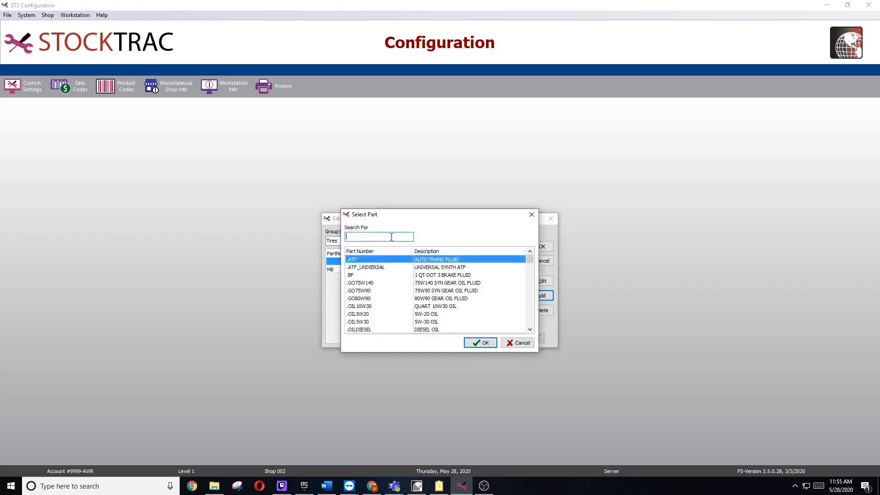
{"action": "type", "text": "RD"}
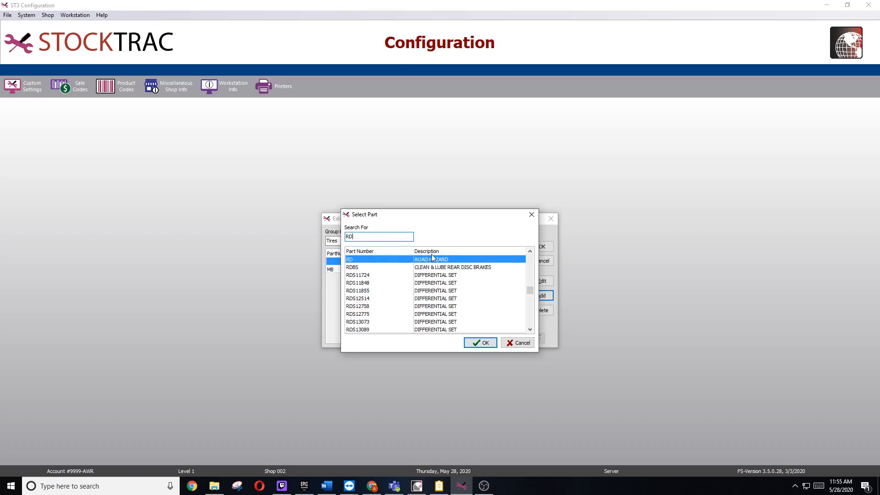
{"action": "left_click", "coordinate": [481, 343]}
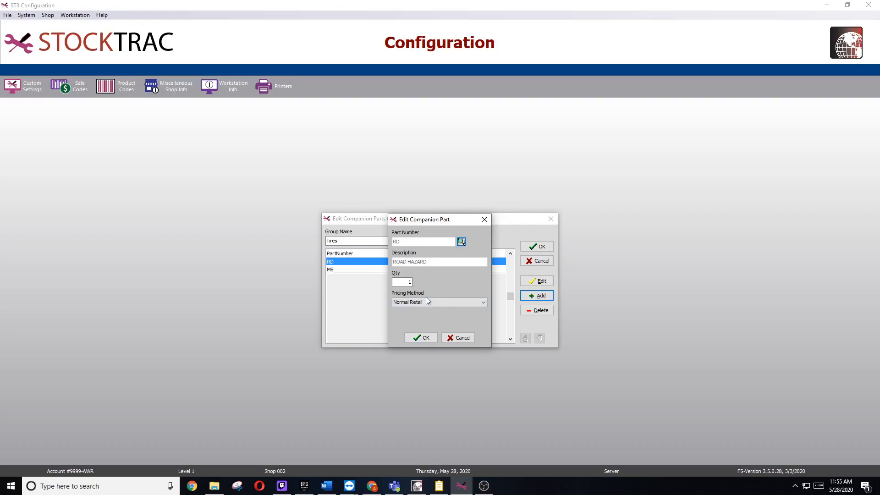
{"action": "left_click", "coordinate": [467, 304]}
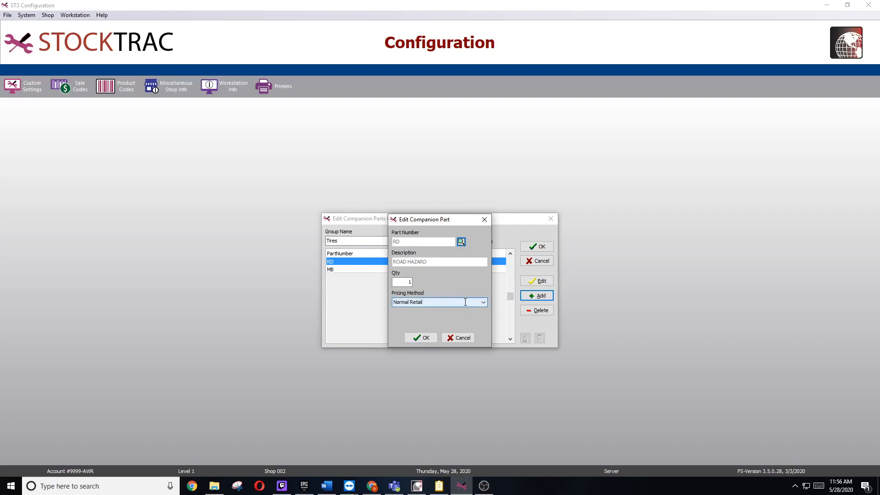
{"action": "left_click", "coordinate": [465, 302]}
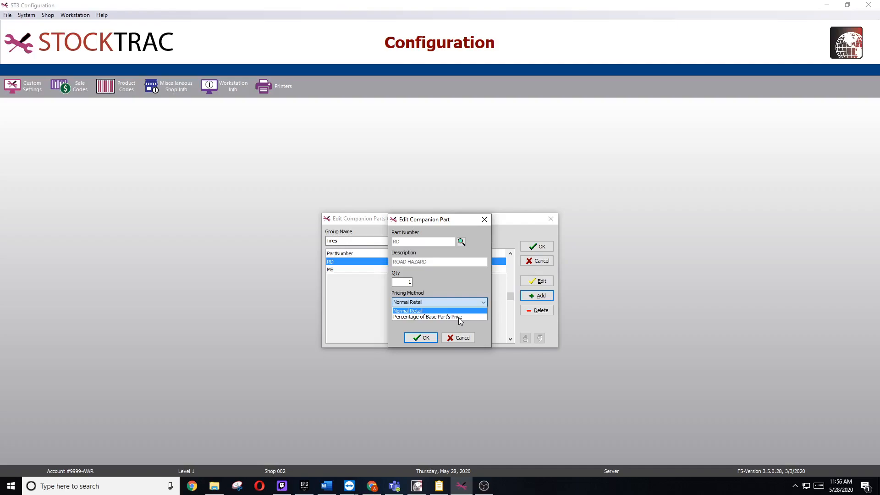
{"action": "left_click", "coordinate": [460, 317]}
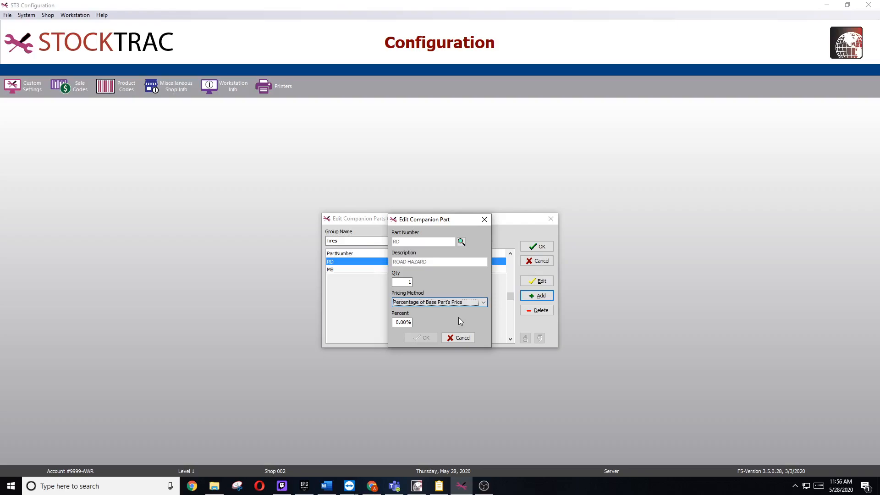
{"action": "left_click", "coordinate": [402, 323]}
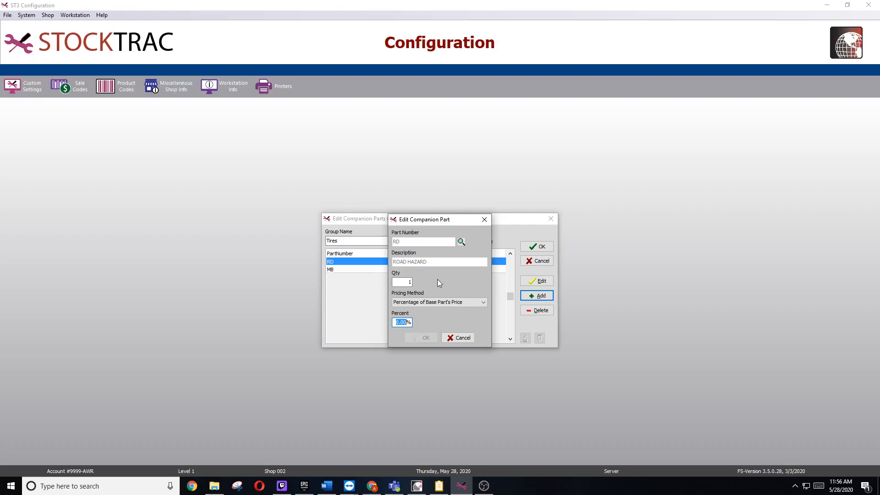
{"action": "type", "text": "5"}
{"action": "left_click", "coordinate": [423, 339]}
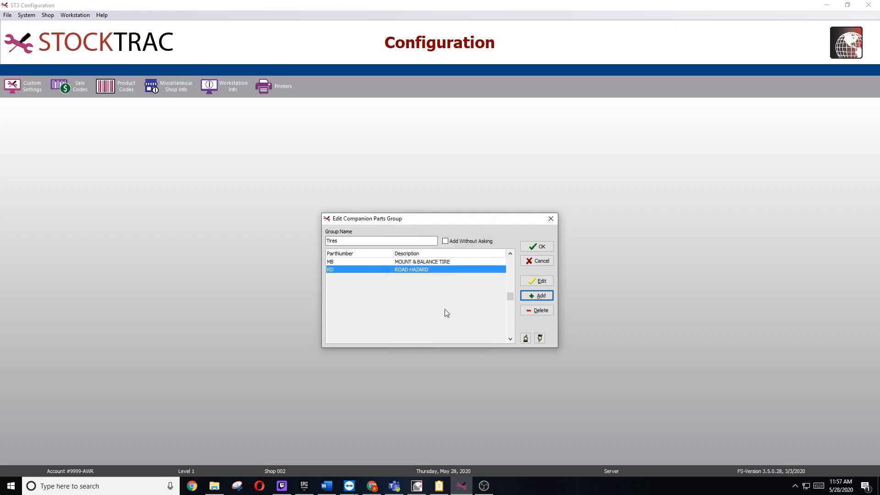
Step: Save the Tires companion parts group and close the list of groups
{"action": "left_click", "coordinate": [446, 243]}
{"action": "left_click", "coordinate": [445, 242]}
{"action": "left_click", "coordinate": [534, 247]}
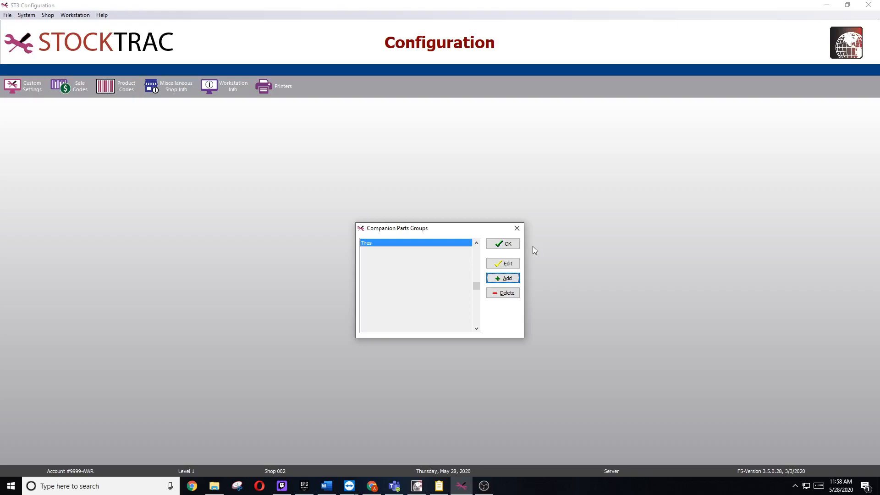
{"action": "left_click", "coordinate": [505, 245]}
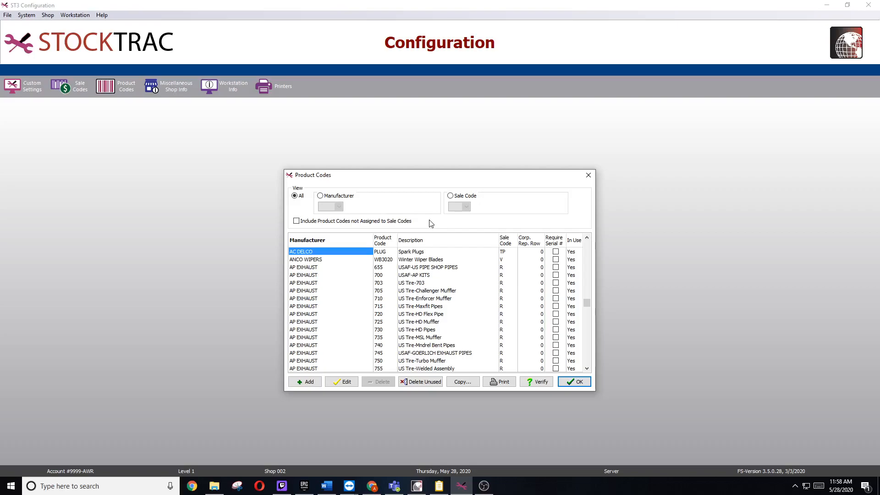
Step: Filter the product codes list by sale code T, Tires
{"action": "left_click", "coordinate": [451, 196]}
{"action": "left_click", "coordinate": [466, 206]}
{"action": "left_click", "coordinate": [537, 346]}
{"action": "left_click", "coordinate": [538, 347]}
{"action": "left_click", "coordinate": [537, 346]}
{"action": "left_click", "coordinate": [537, 347]}
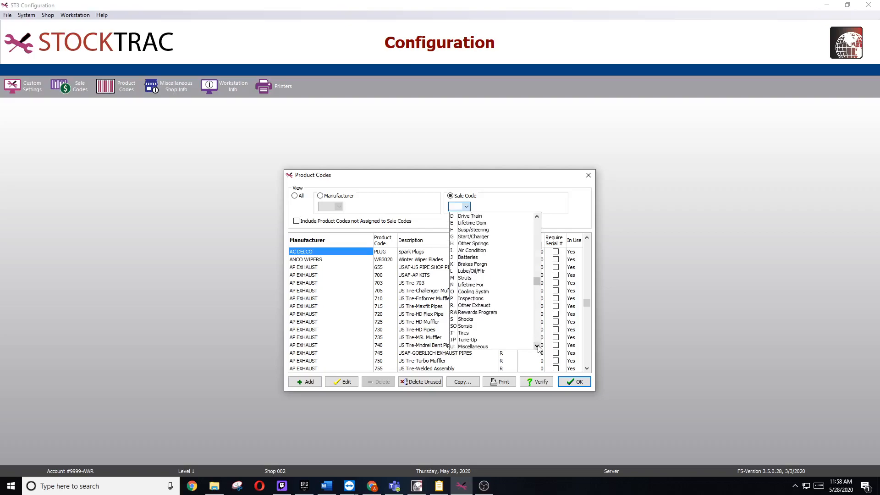
{"action": "left_click", "coordinate": [471, 333]}
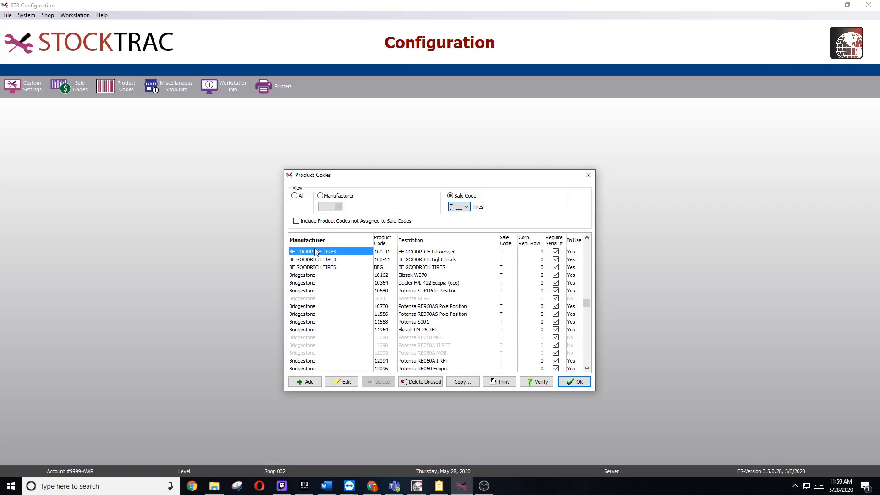
Step: Assign the Tires companion parts group to the BF Goodrich Passenger product code 100-01 and save it
{"action": "left_click", "coordinate": [346, 383]}
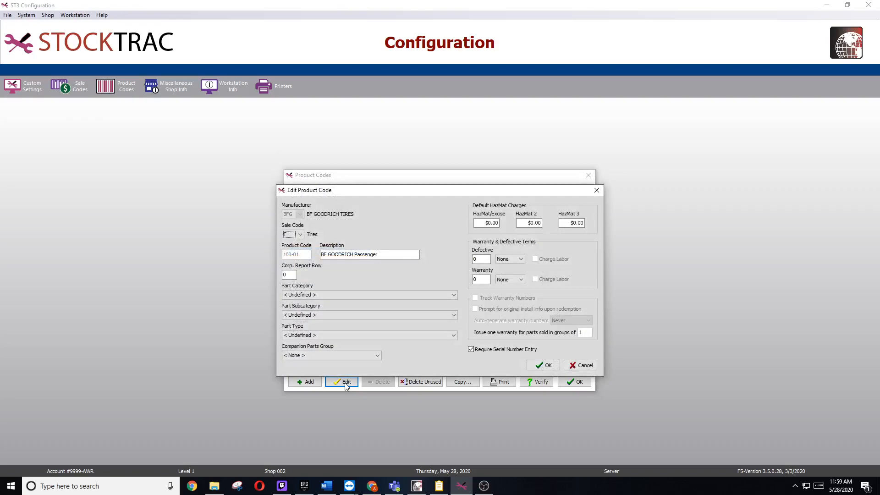
{"action": "left_click", "coordinate": [337, 355]}
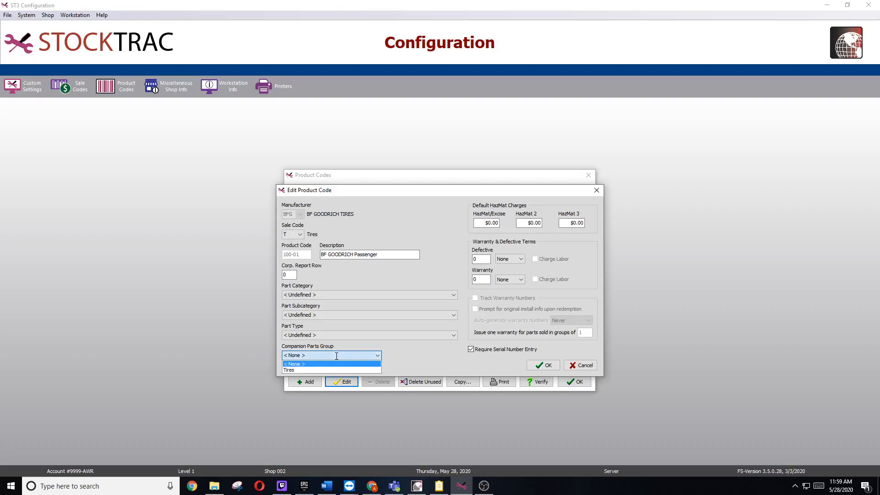
{"action": "left_click", "coordinate": [294, 373]}
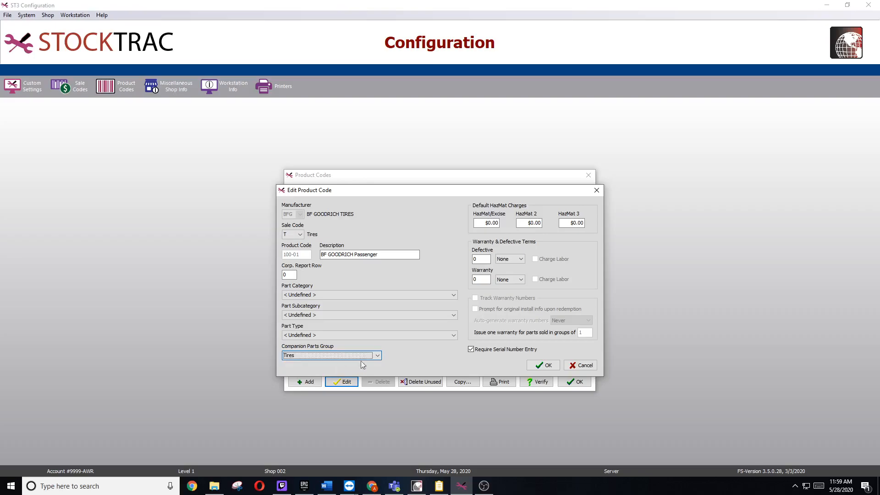
{"action": "left_click", "coordinate": [543, 366]}
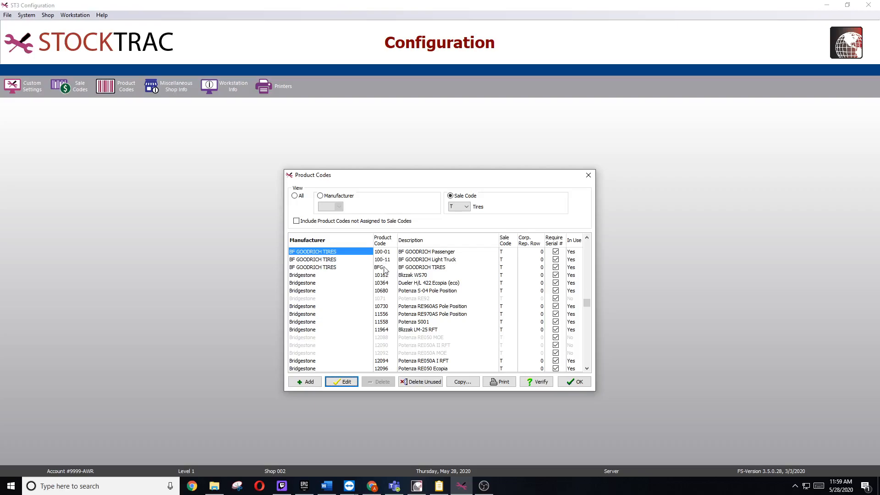
Step: Copy the Companion Parts Group setting from product code 100-01 to all the listed tire product codes
{"action": "left_click", "coordinate": [463, 383]}
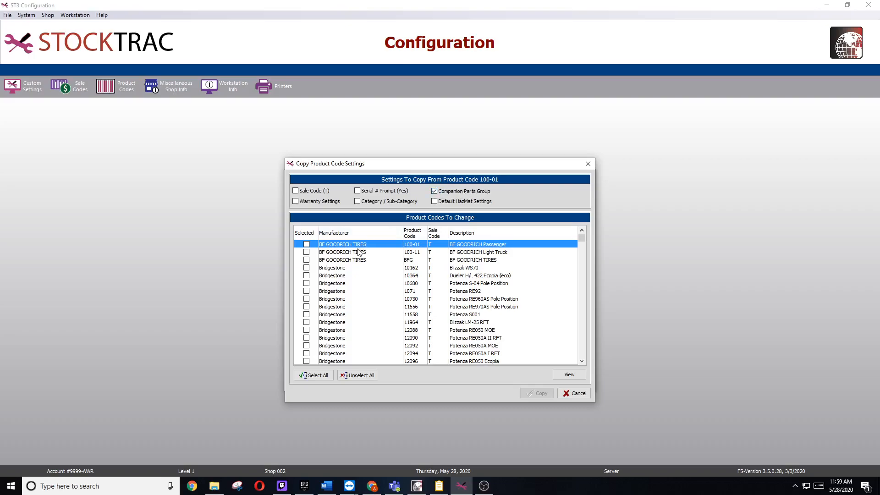
{"action": "left_click", "coordinate": [321, 379]}
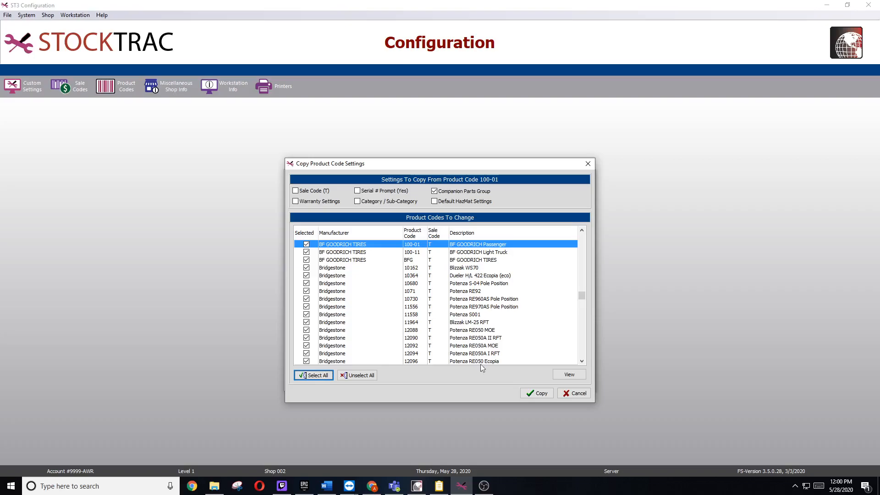
{"action": "left_click", "coordinate": [534, 395]}
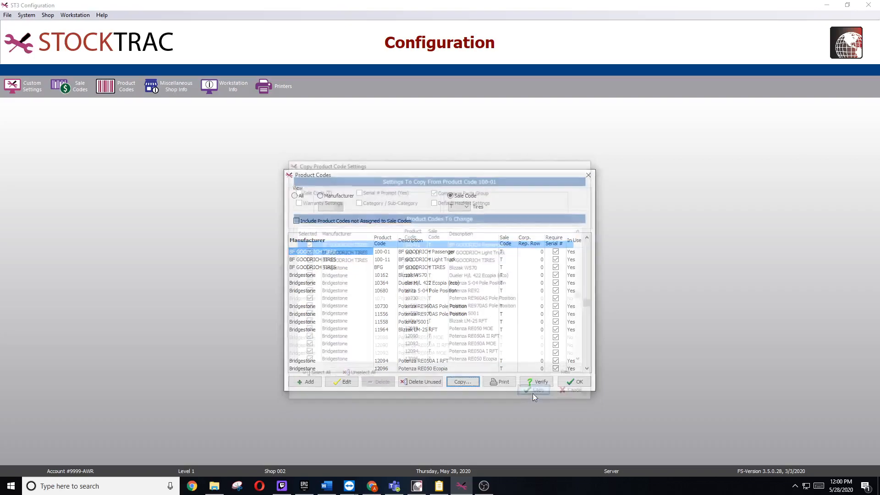
Step: Check the companion parts group of the Bridgestone Potenza S001 product code 11558, and close the product codes list
{"action": "left_click", "coordinate": [308, 323]}
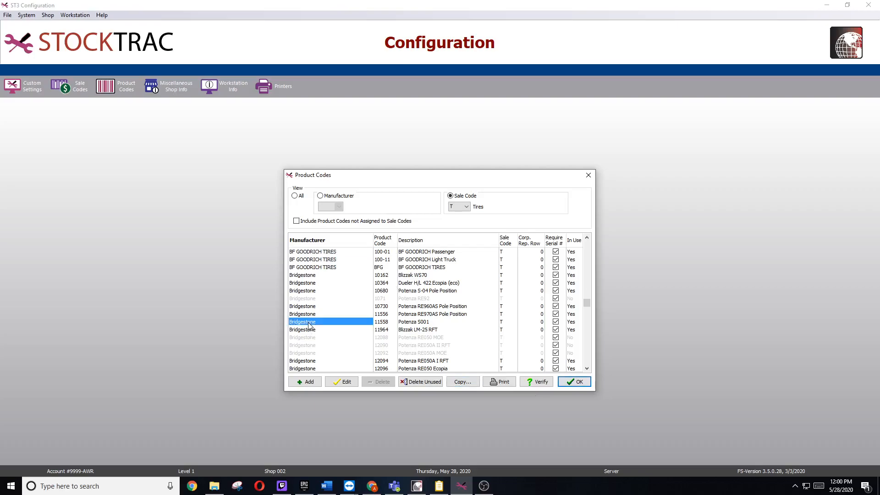
{"action": "left_click", "coordinate": [347, 384]}
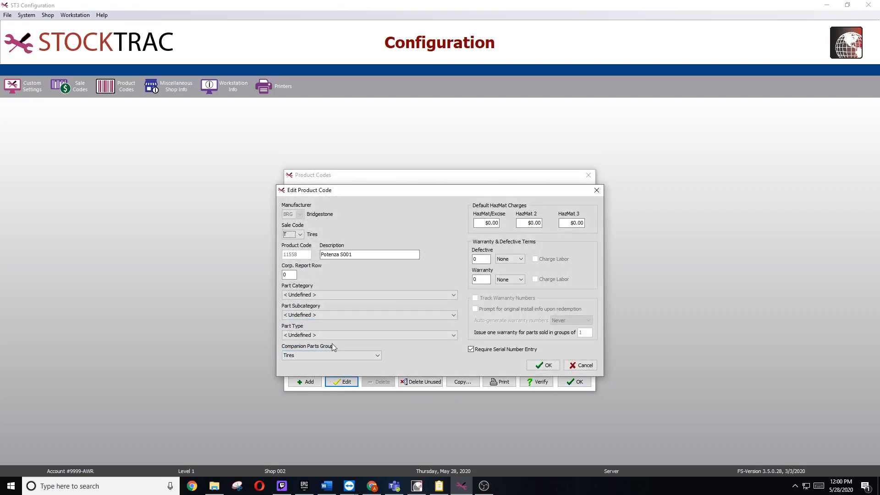
{"action": "left_click", "coordinate": [543, 367]}
{"action": "left_click", "coordinate": [579, 384]}
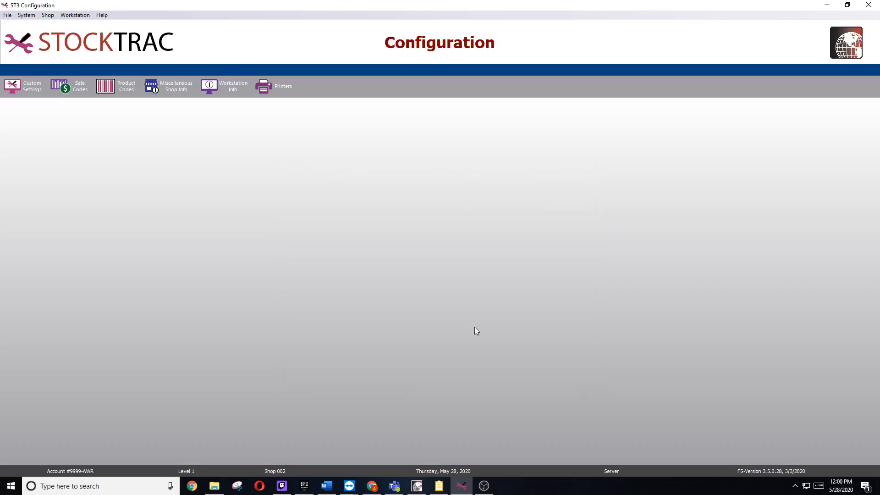
Step: Switch to Point-Of-Sale from the StockTrac main menu and open the items of today's estimate for the 2008 Nissan Altima
{"action": "left_click", "coordinate": [417, 485]}
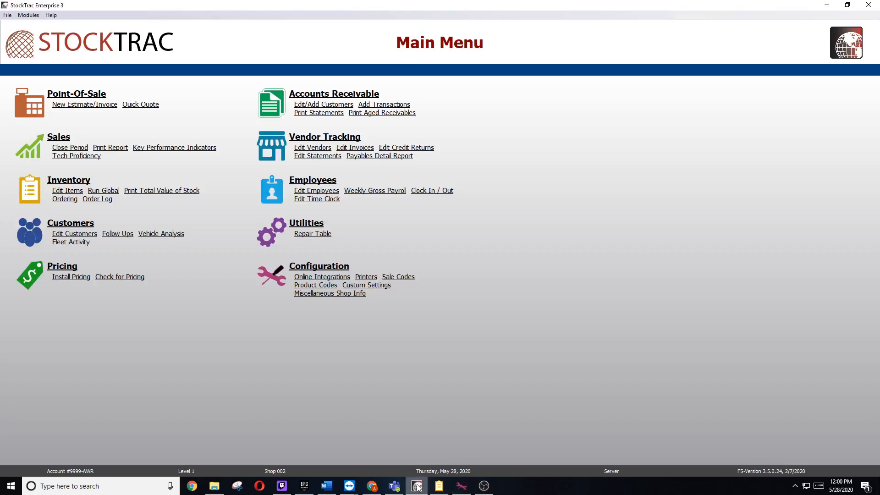
{"action": "left_click", "coordinate": [26, 109]}
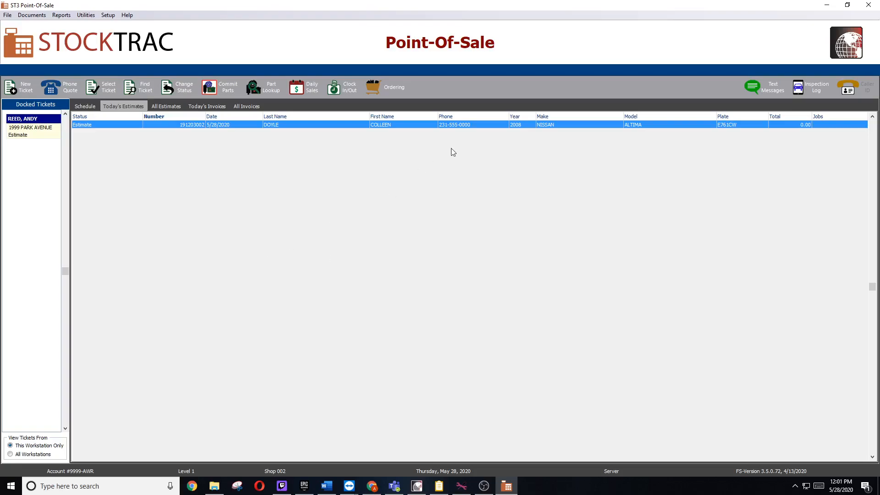
{"action": "double_click", "coordinate": [402, 125]}
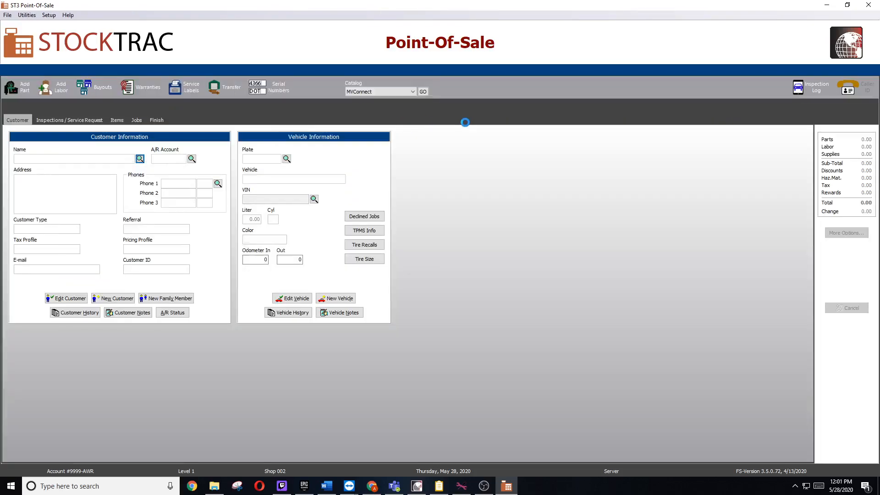
{"action": "left_click", "coordinate": [117, 120]}
Step: Start adding a part to the estimate, choosing BF Goodrich tire 00924, 205/45ZR17XL g-FORCE COMP 2 A/S, from category BFG
{"action": "left_click", "coordinate": [33, 438]}
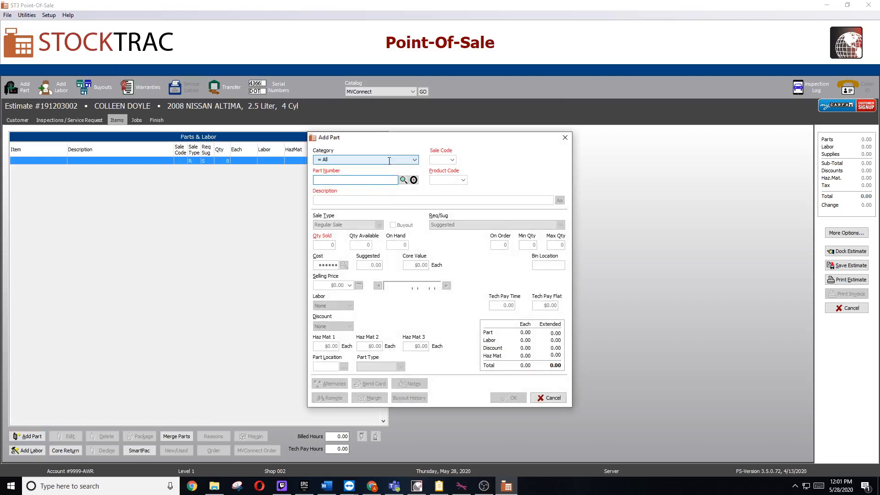
{"action": "left_click", "coordinate": [389, 160]}
{"action": "left_click", "coordinate": [362, 247]}
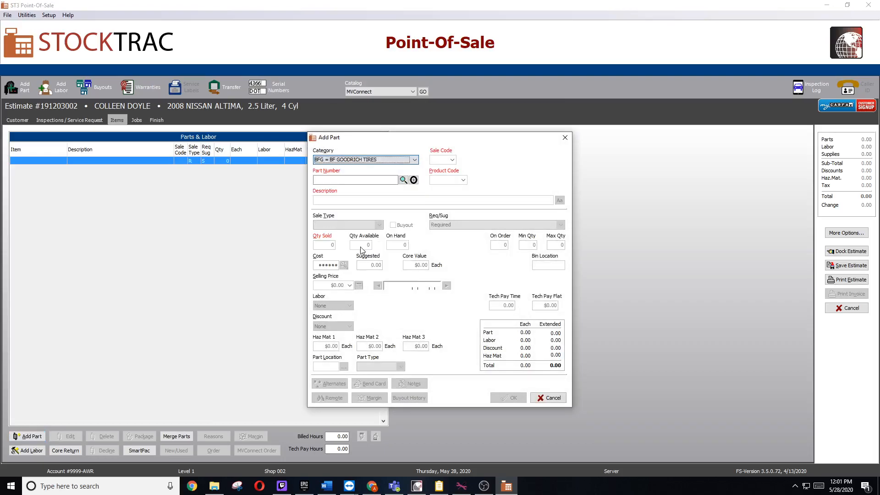
{"action": "left_click", "coordinate": [403, 179]}
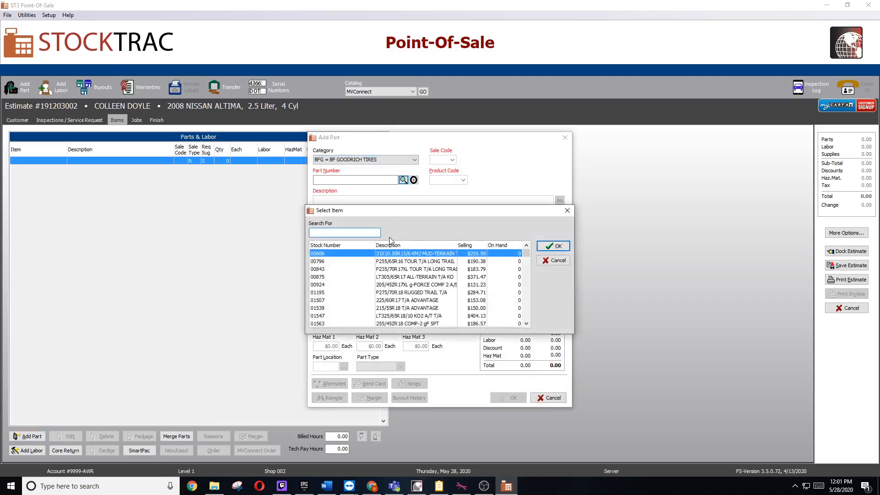
{"action": "left_click", "coordinate": [396, 284]}
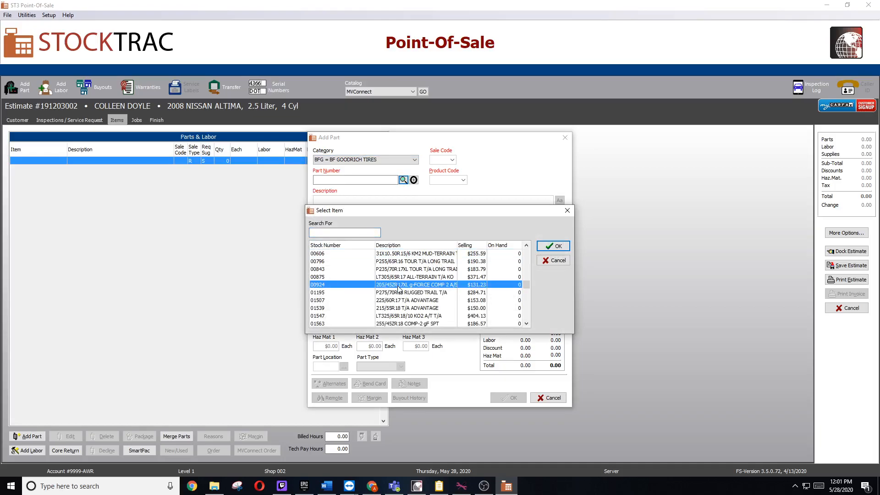
{"action": "left_click", "coordinate": [558, 247]}
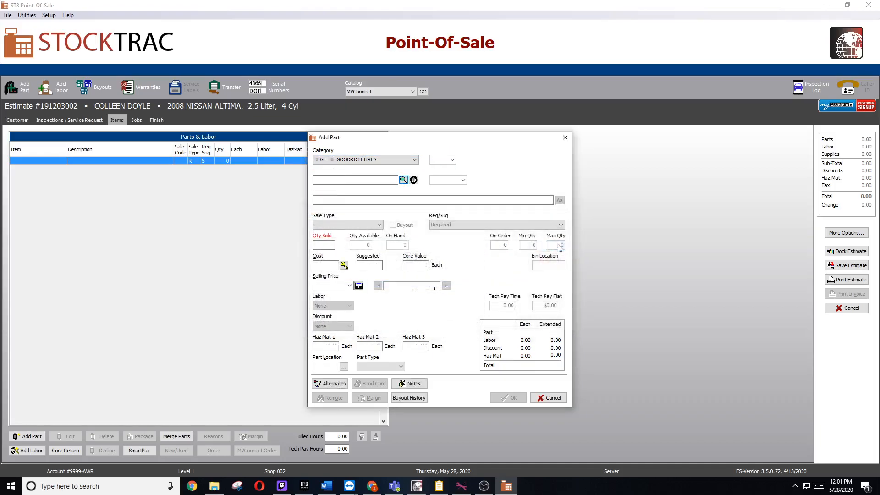
Step: Set the tire's quantity sold to 4 and add it to the estimate
{"action": "double_click", "coordinate": [329, 244]}
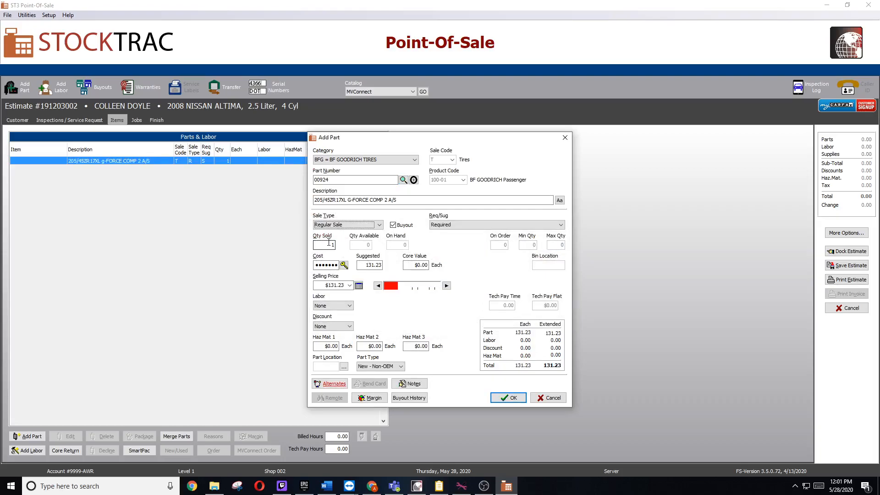
{"action": "type", "text": "4"}
{"action": "key", "text": "Tab"}
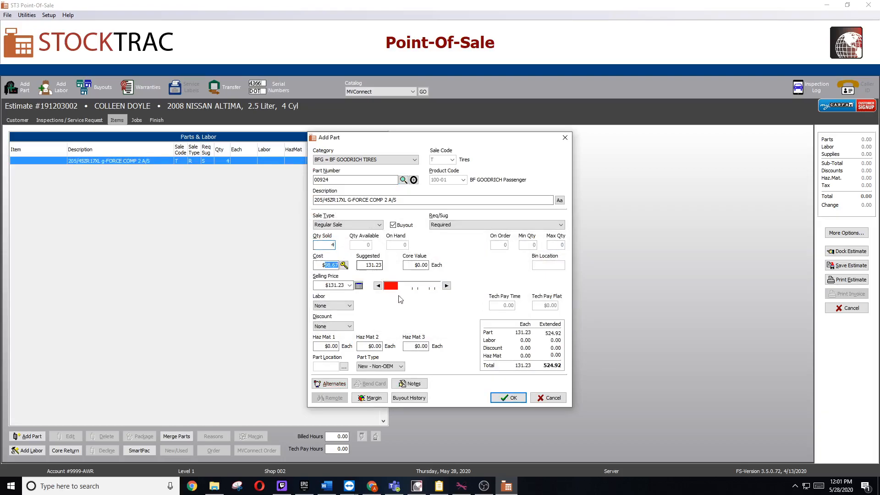
{"action": "left_click", "coordinate": [509, 398]}
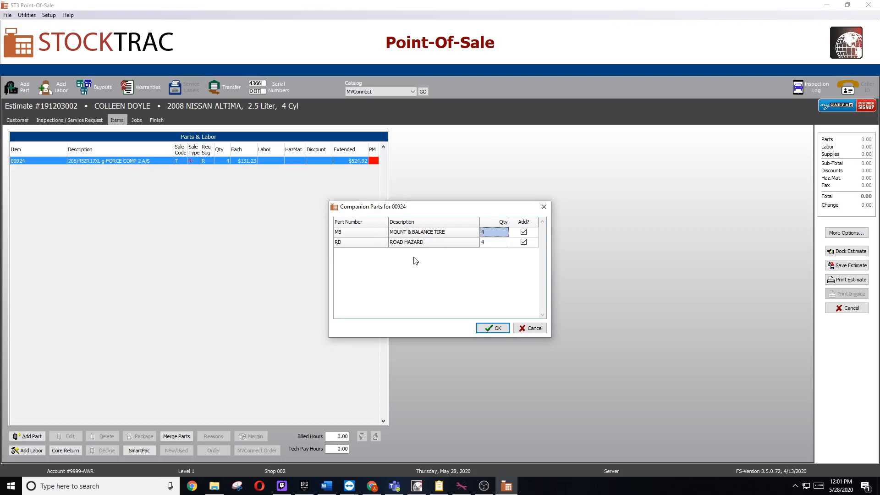
Step: Exclude the Road Hazard and Mount & Balance Tire companion parts from being added, and include each of them again
{"action": "left_click", "coordinate": [524, 242]}
{"action": "left_click", "coordinate": [525, 232]}
{"action": "left_click", "coordinate": [523, 233]}
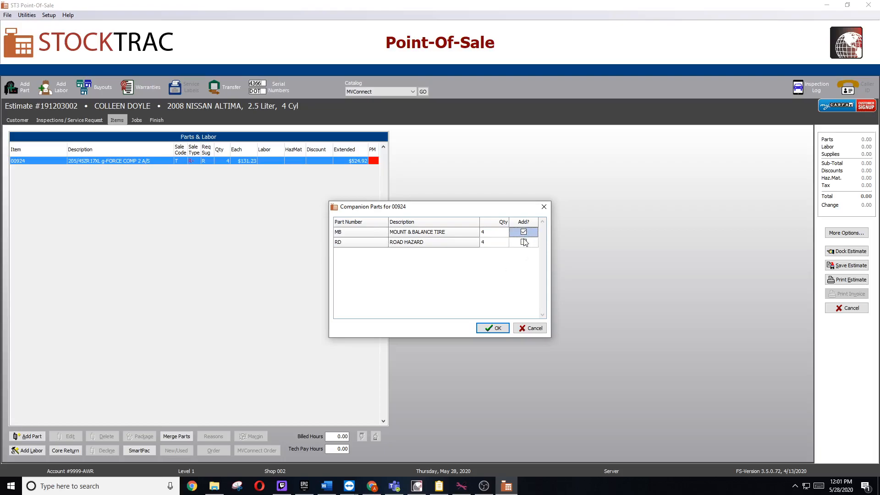
{"action": "left_click", "coordinate": [524, 242]}
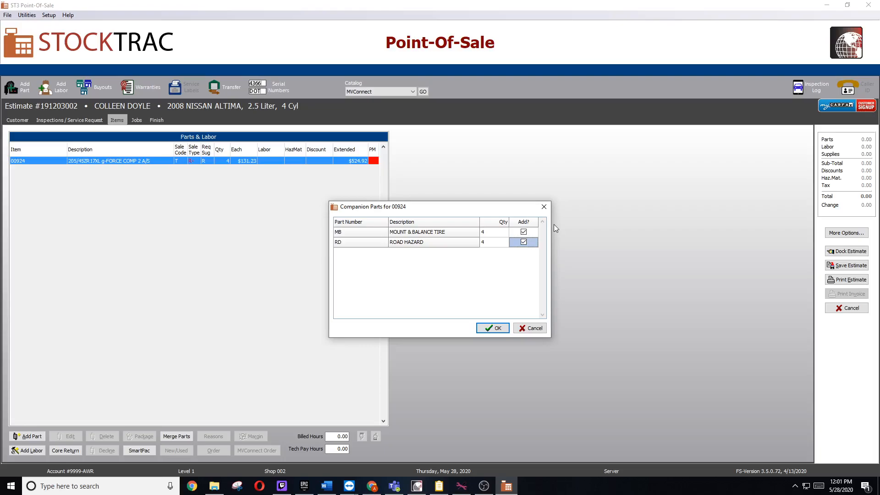
Step: Add both companion parts to the estimate, end part entry, and review the Mount & Balance Tire and Road Hazard lines
{"action": "left_click", "coordinate": [494, 328]}
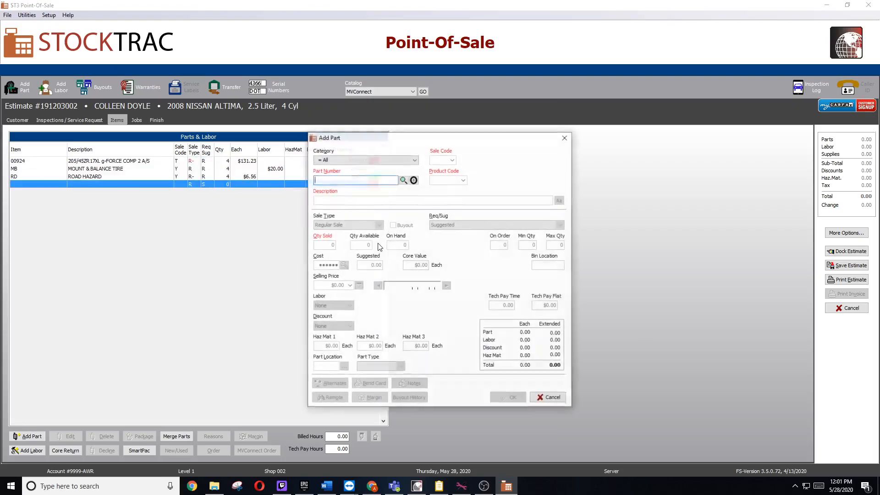
{"action": "left_click", "coordinate": [558, 399]}
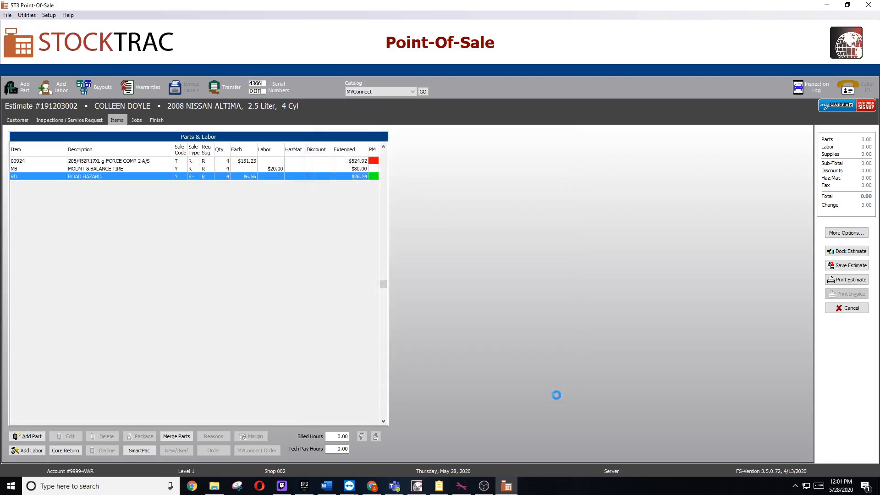
{"action": "left_click", "coordinate": [271, 168]}
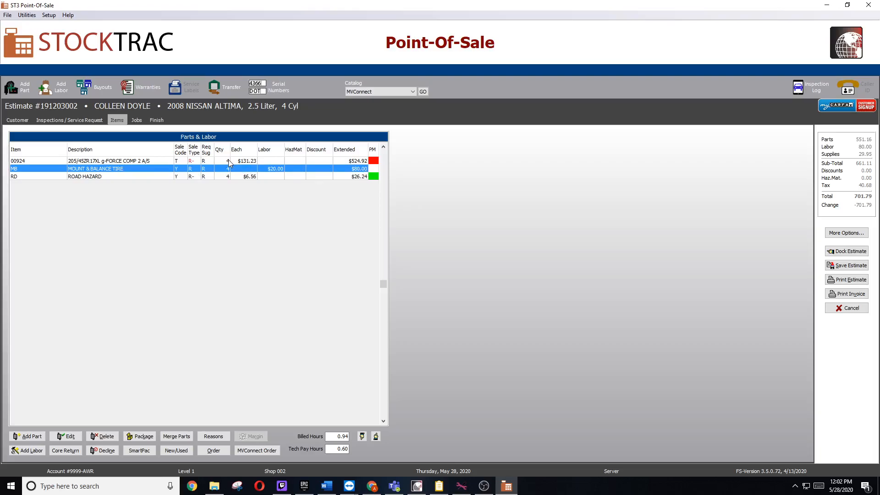
{"action": "left_click", "coordinate": [246, 179]}
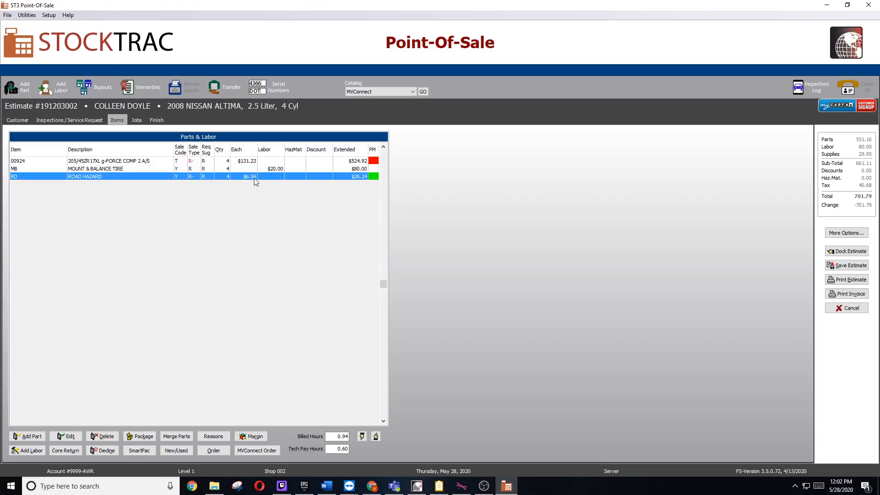